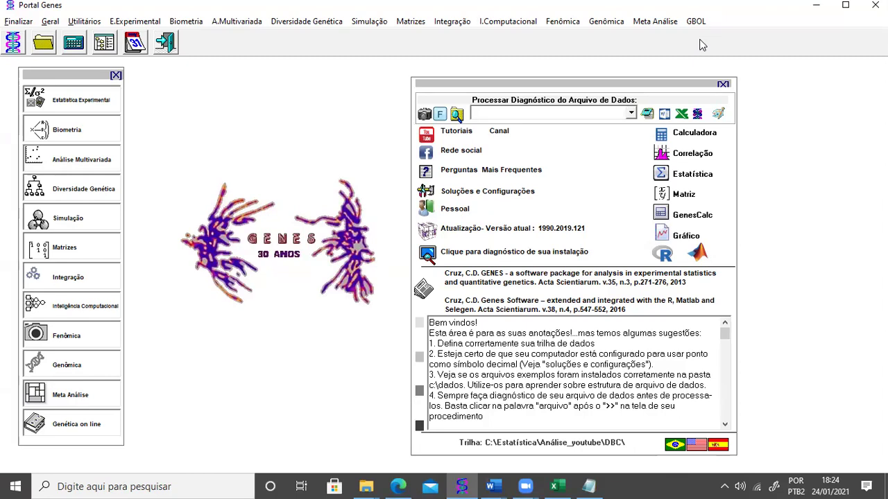
Switch to the DBC workbook in Excel and review the column headings of the hybrid trial data table.
left_click(557, 487)
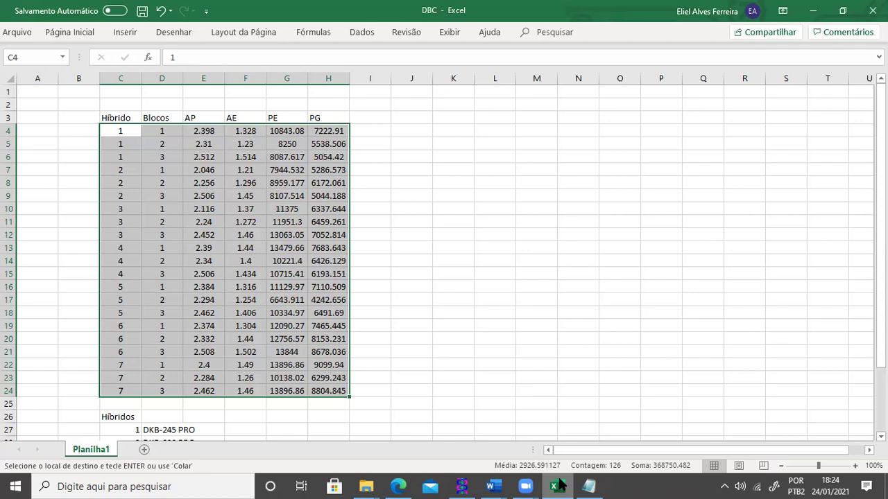
left_click(111, 118)
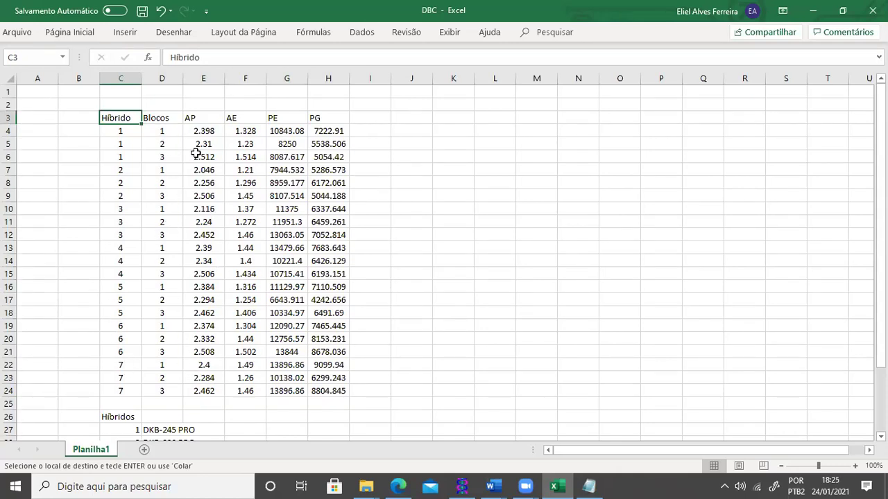
left_click(201, 119)
left_click(245, 120)
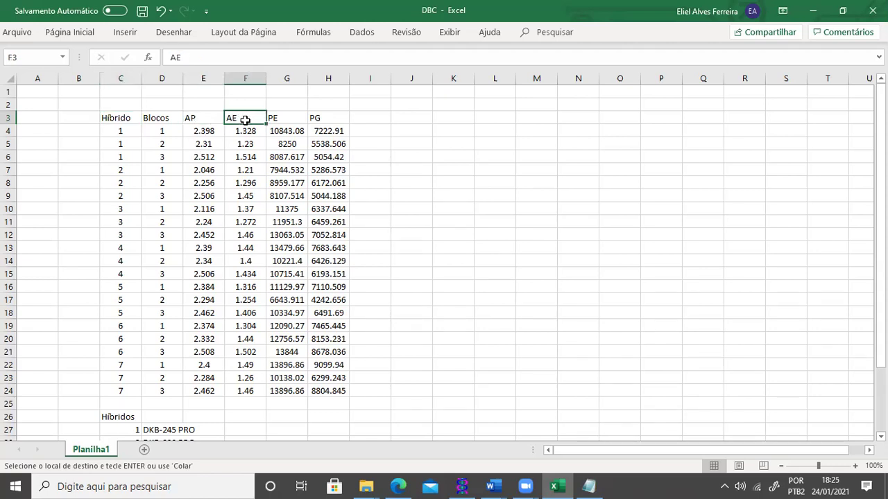
left_click(290, 121)
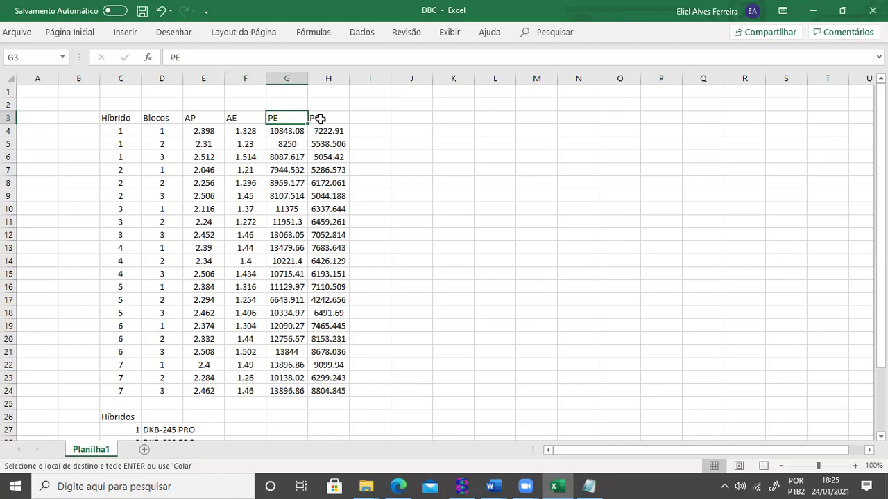
left_click(320, 119)
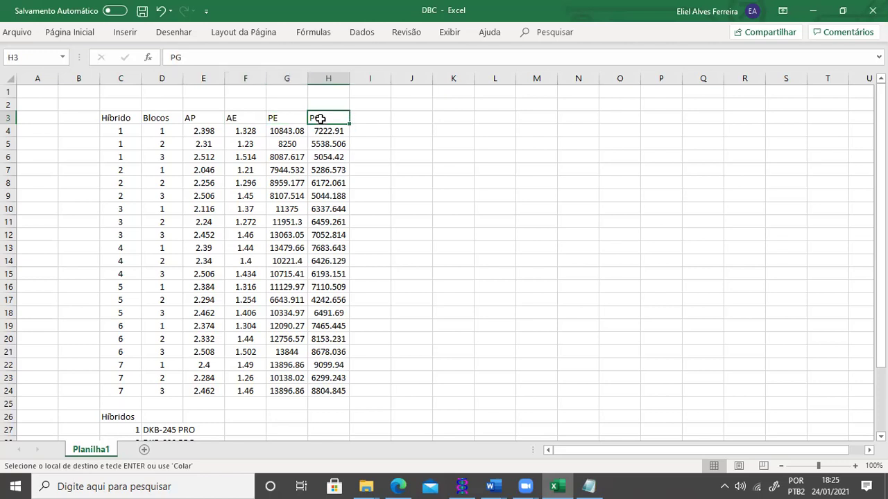
Copy the trial data in C4:H24, without the headings, into the blank Notepad document.
left_click(111, 130)
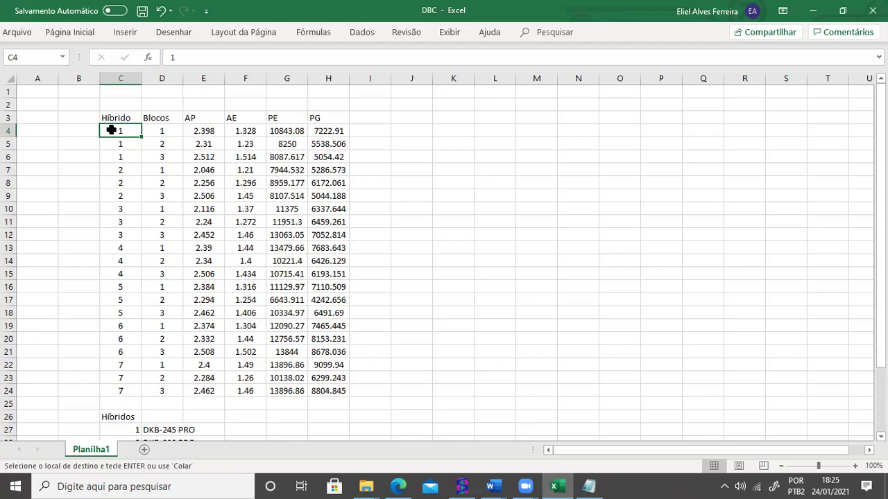
key("ctrl+shift+Right")
key("ctrl+shift+Down")
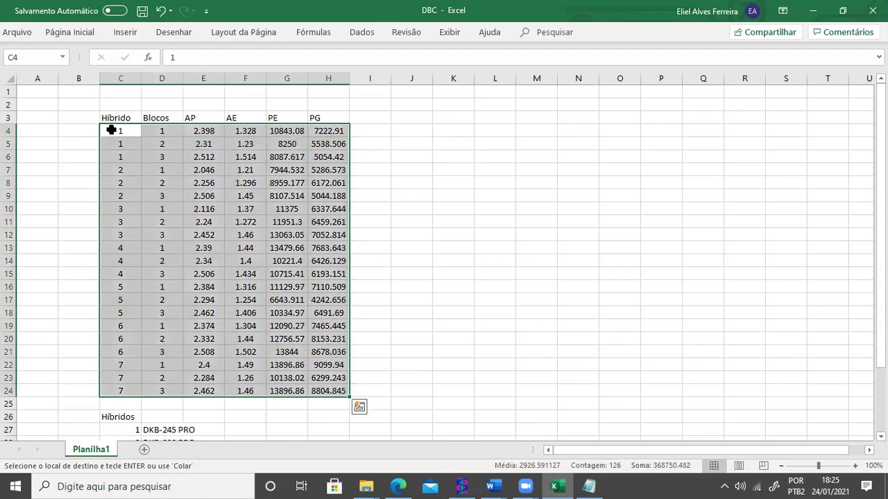
key("ctrl+c")
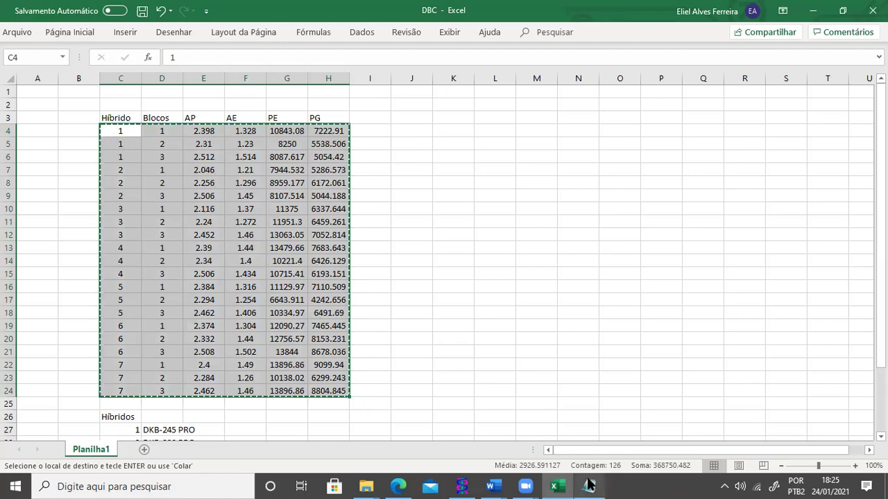
left_click(588, 485)
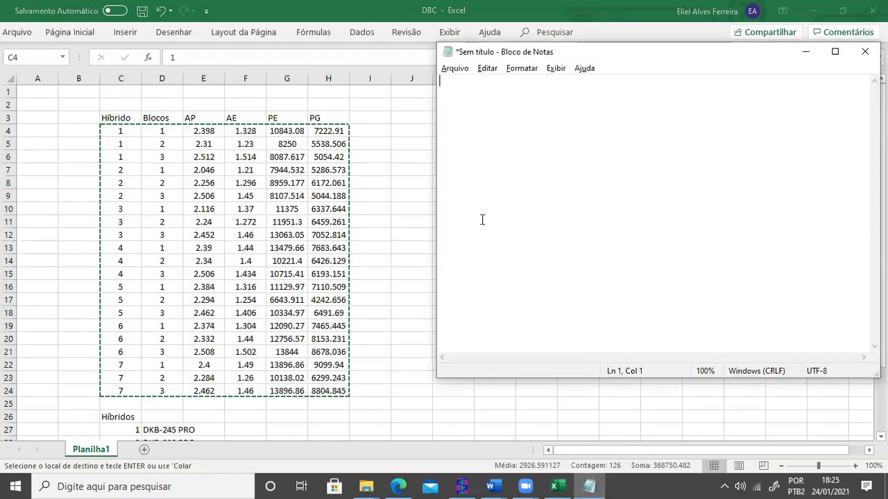
key("ctrl+v")
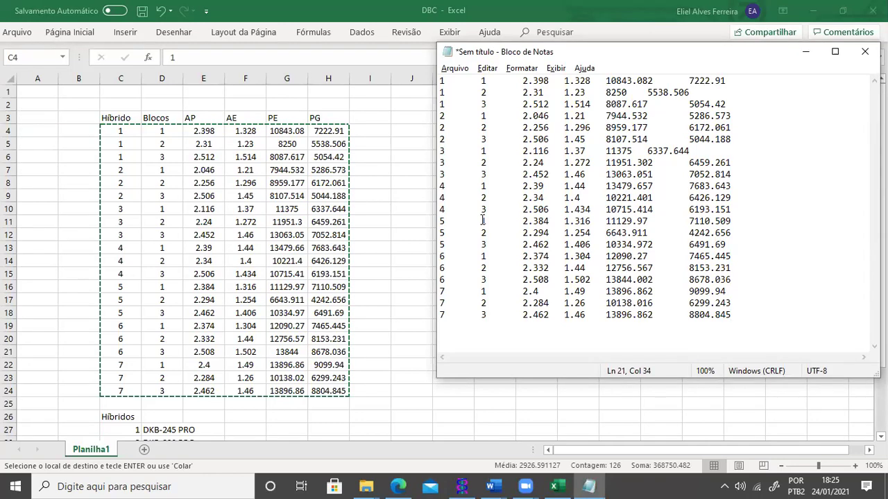
Save the text document as Dados.txt in the Análise_youtube\DBC folder, replacing the existing file.
left_click(455, 68)
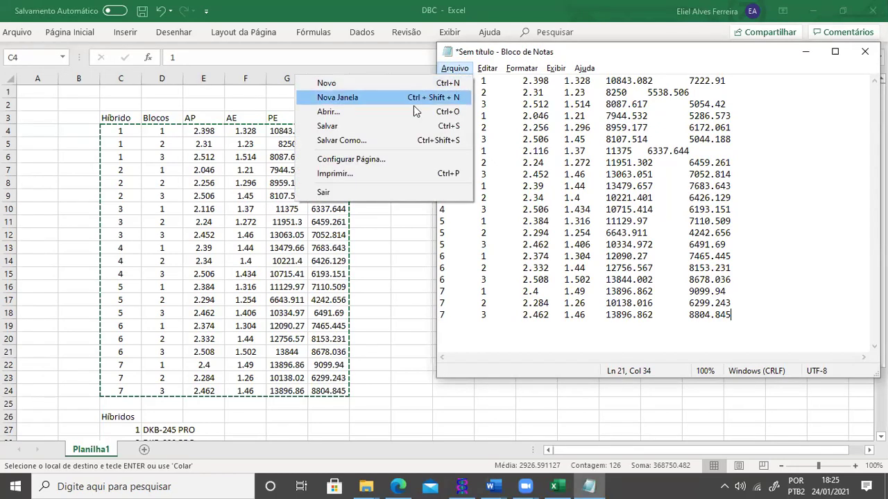
left_click(392, 142)
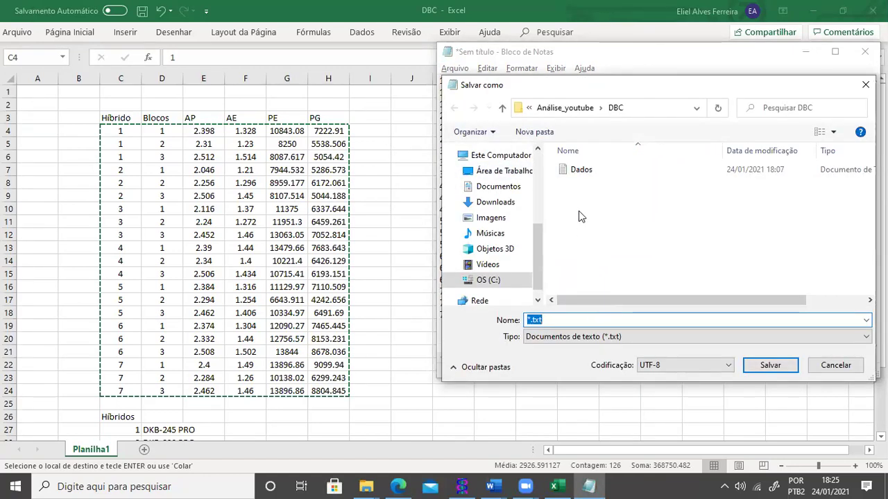
left_click(586, 174)
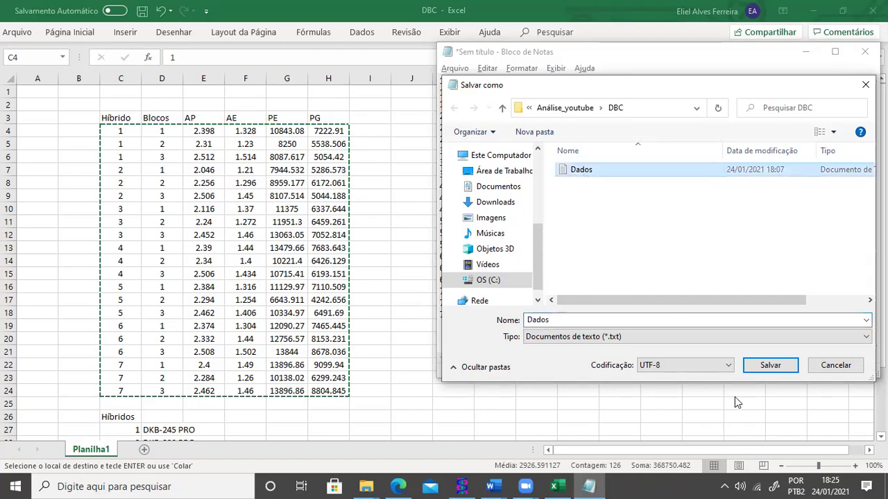
left_click(768, 367)
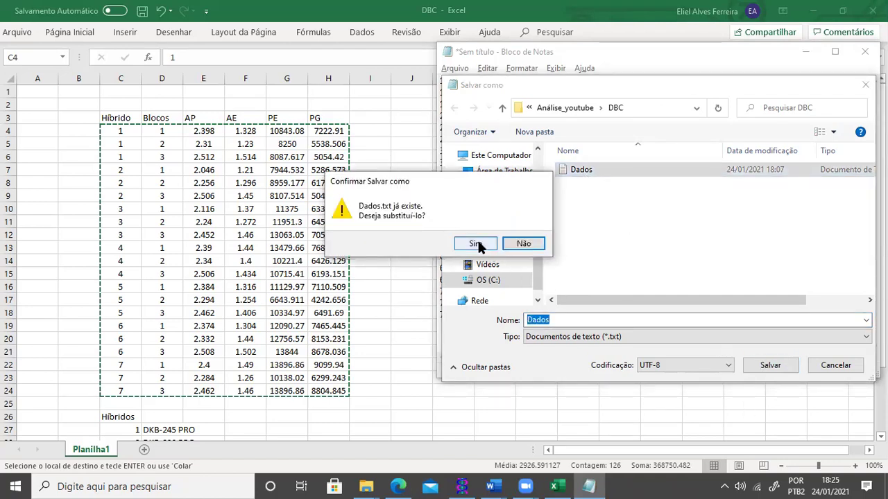
left_click(475, 244)
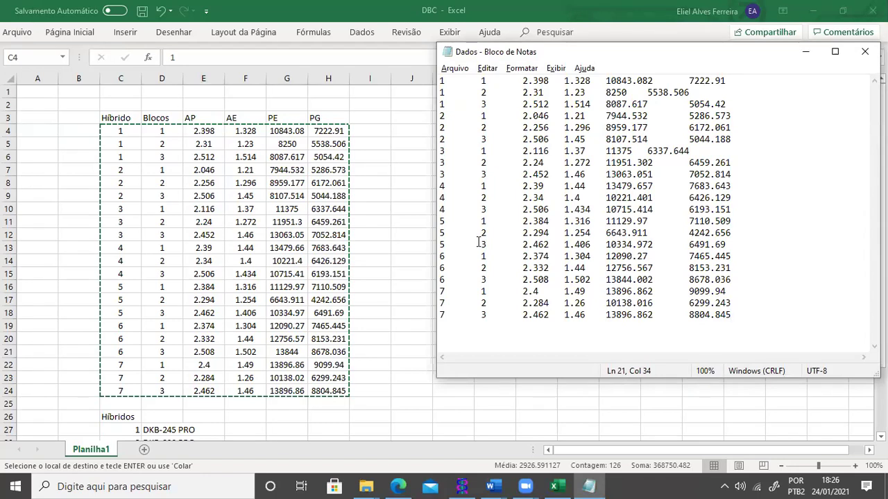
Switch to Genes and check that the data path is set to C:\Estatística\Análise_youtube\DBC\.
left_click(462, 487)
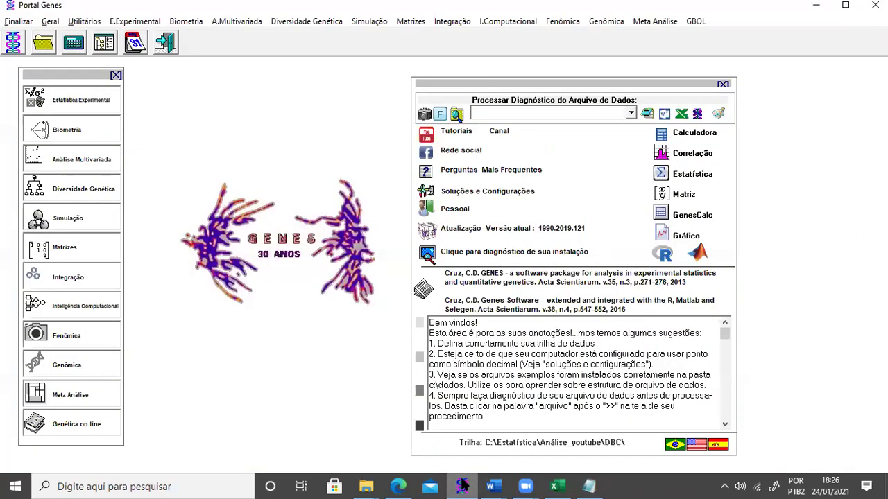
left_click(82, 21)
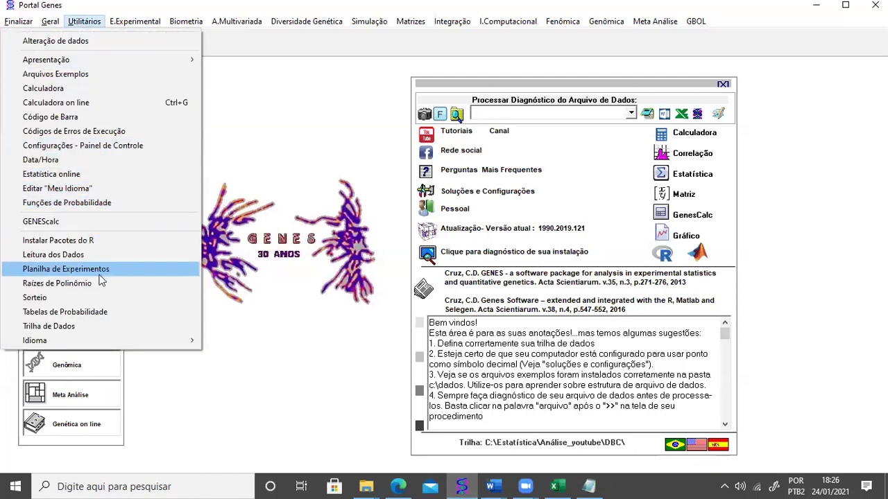
left_click(94, 327)
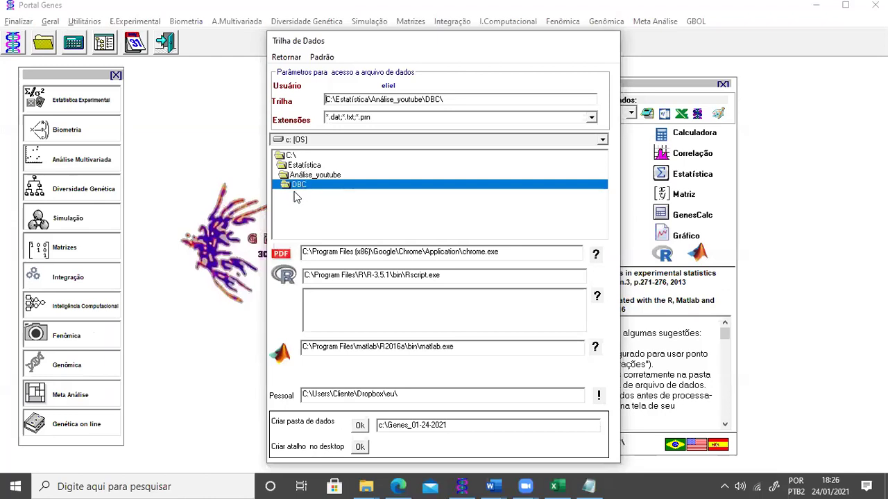
left_click(287, 57)
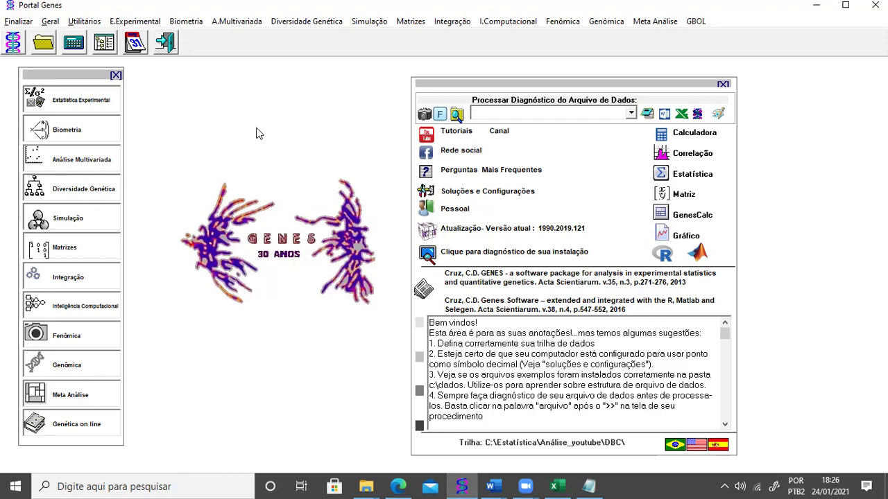
Open the randomized block analysis of variance without lost plots (DBC sem parcelas perdidas) and choose Dados.txt as its data file.
left_click(142, 24)
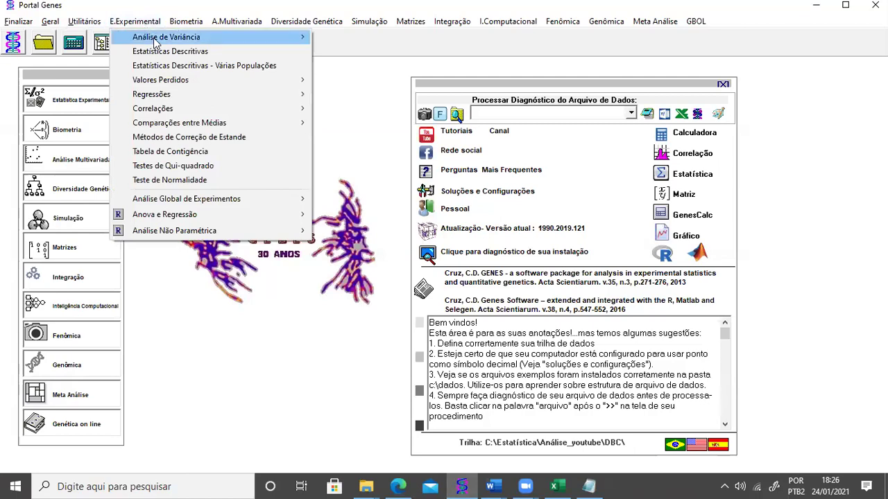
mouse_move(156, 38)
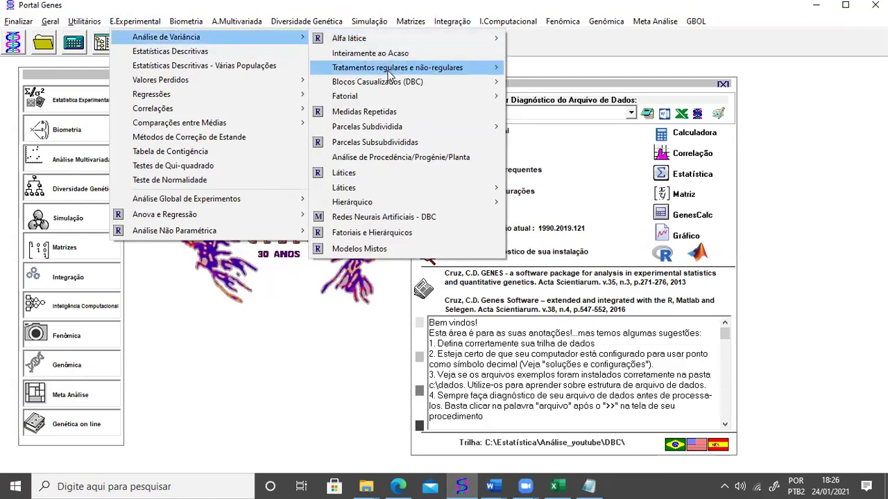
mouse_move(394, 83)
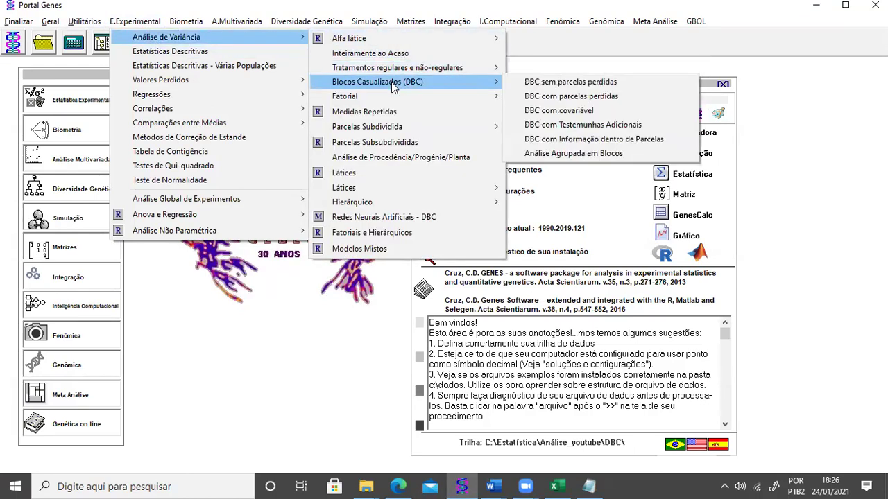
left_click(585, 84)
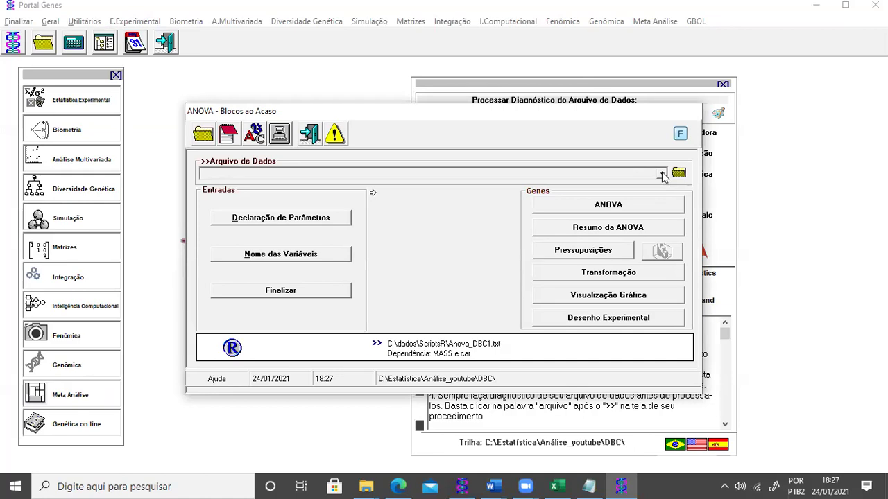
left_click(662, 175)
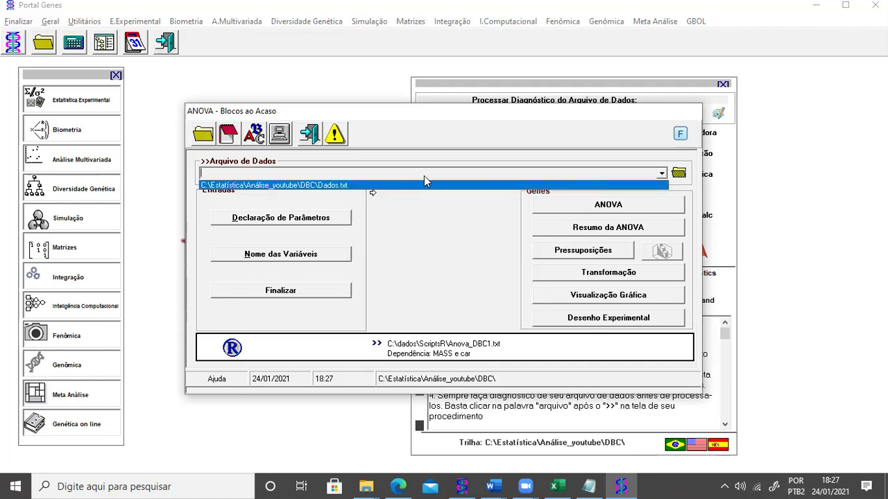
left_click(333, 188)
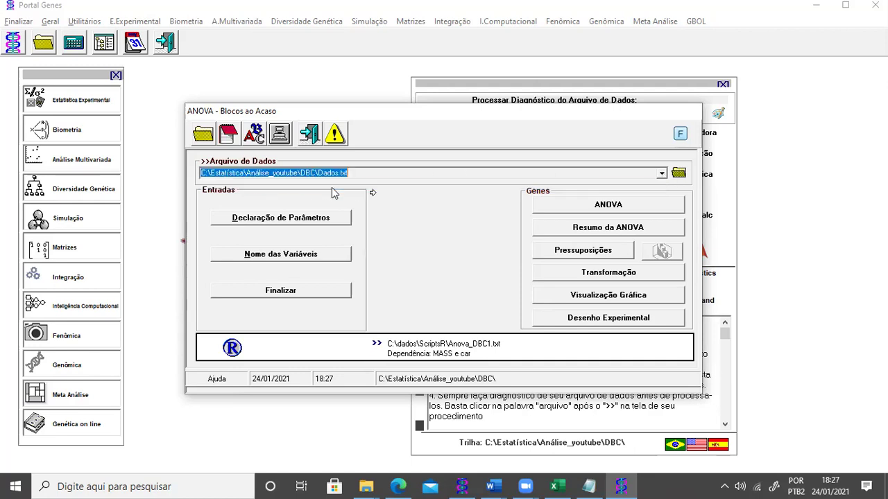
Declare 4 variables, 7 genotypes and 3 blocks for the model, and read the data file to check its contents.
left_click(305, 219)
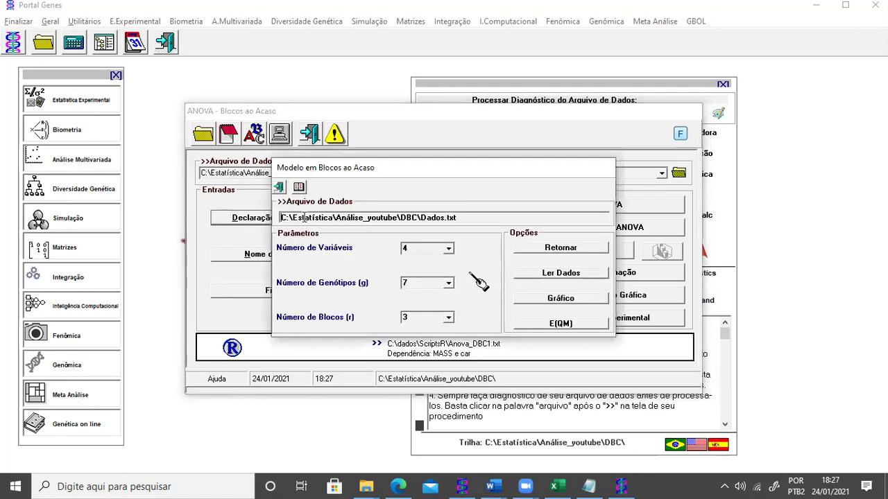
double_click(430, 250)
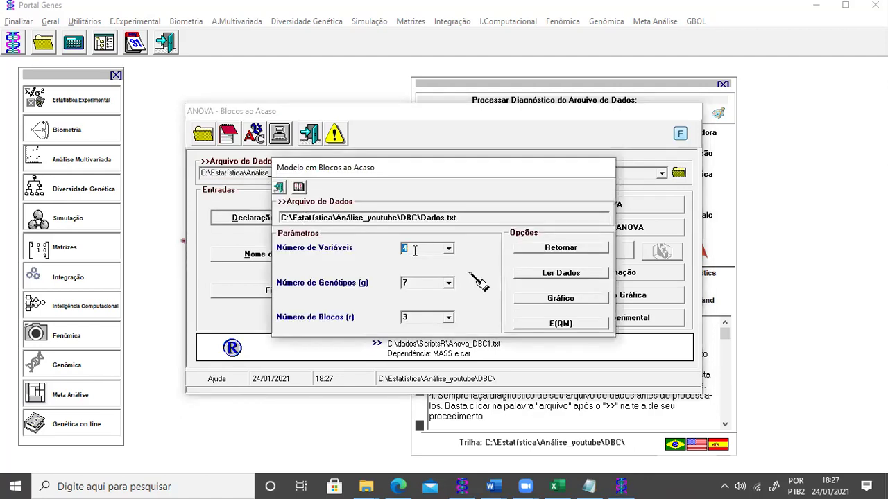
type("4")
double_click(414, 282)
type("7")
double_click(409, 319)
type("3")
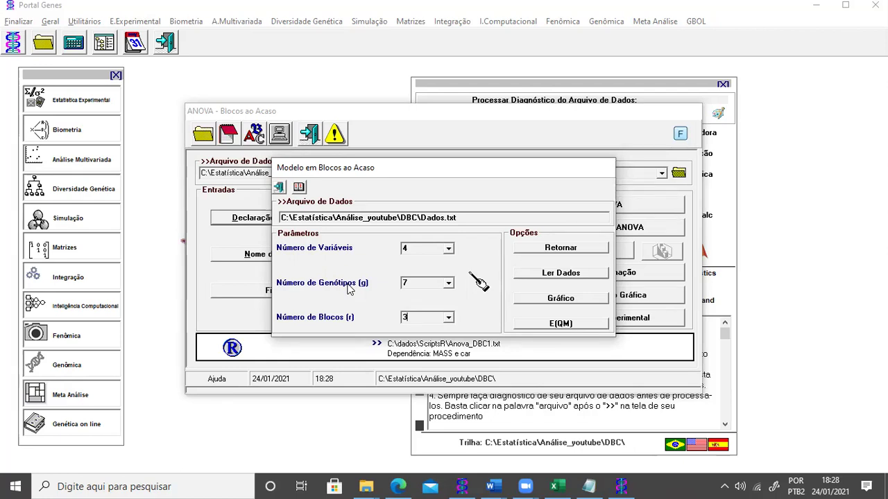
left_click(561, 274)
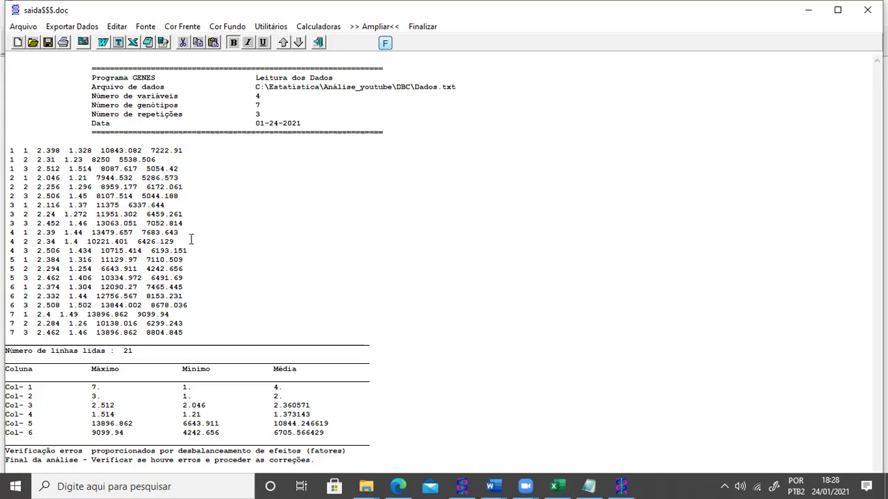
left_click(322, 43)
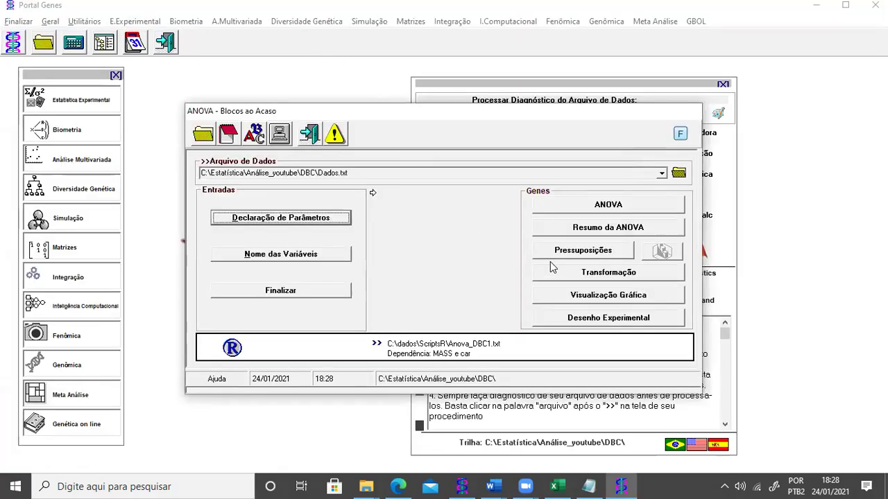
Run the ANOVA and examine the analysis of variance tables and parameter estimates for variables x1 and x2.
left_click(579, 206)
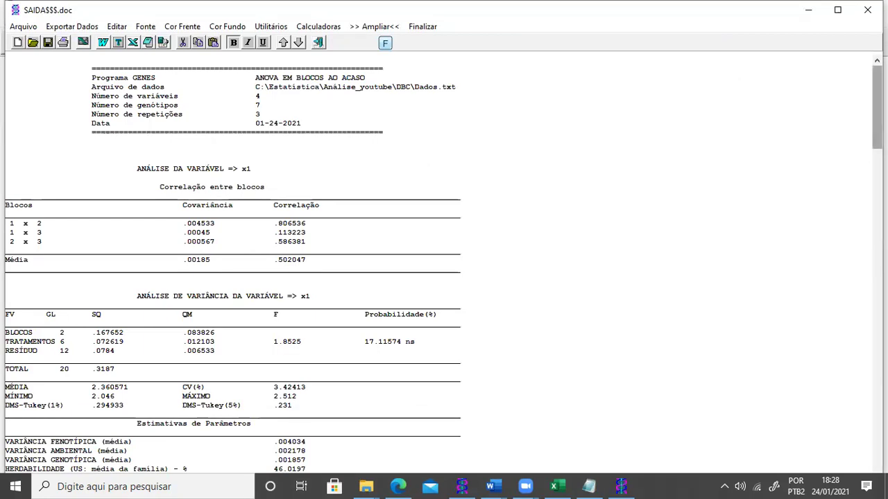
scroll(876, 105, "down", 1)
scroll(444, 264, "down", 6)
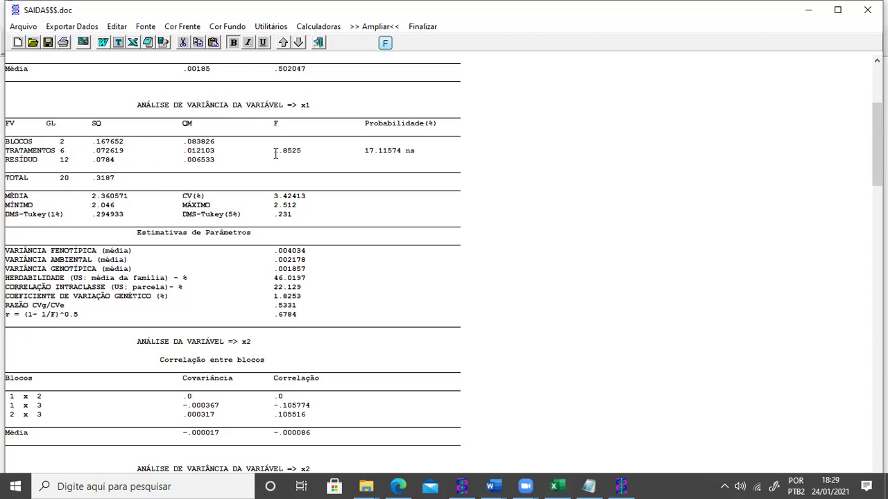
left_click_drag(362, 150, 415, 156)
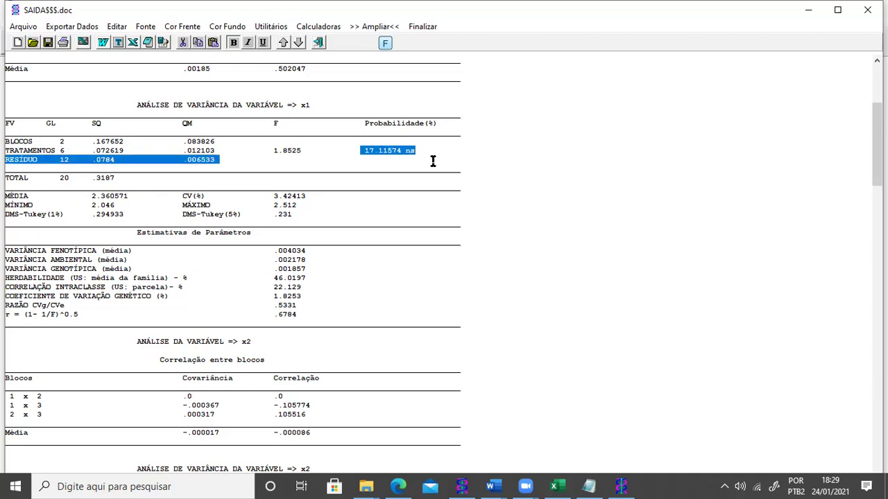
left_click(432, 159)
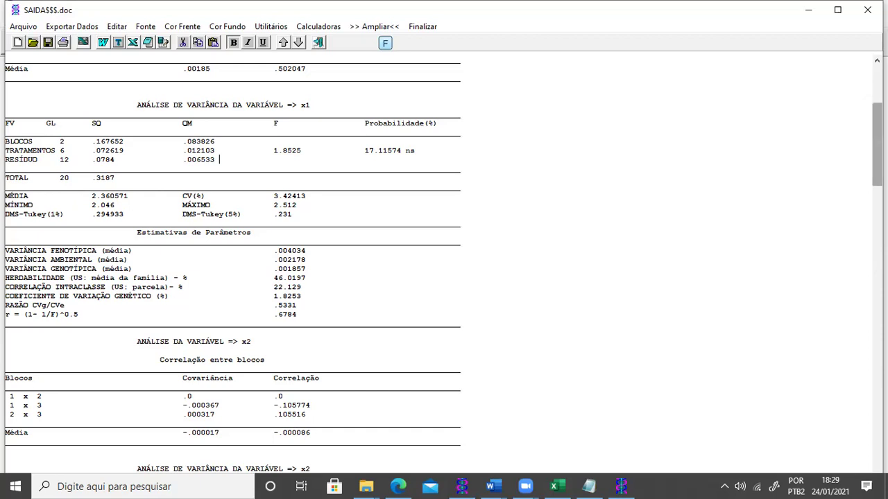
scroll(877, 166, "down", 4)
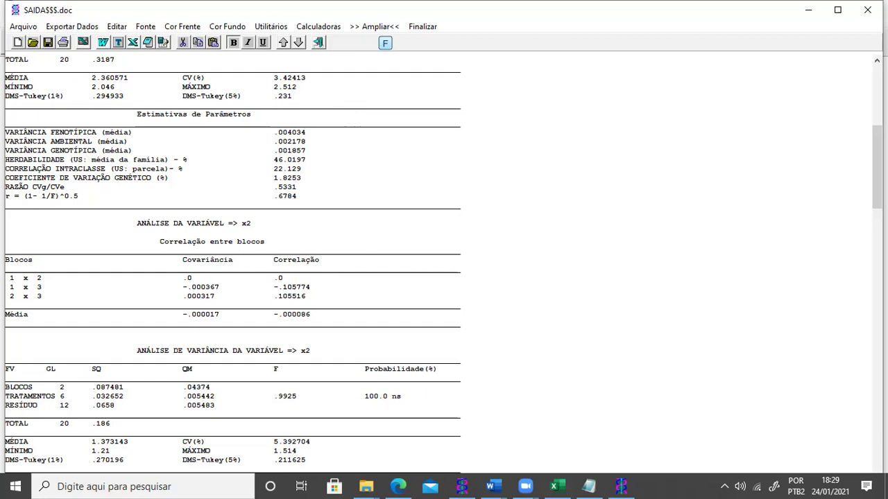
Examine the treatment probabilities in the analysis of variance tables for variables x2 and x3.
scroll(878, 166, "down", 7)
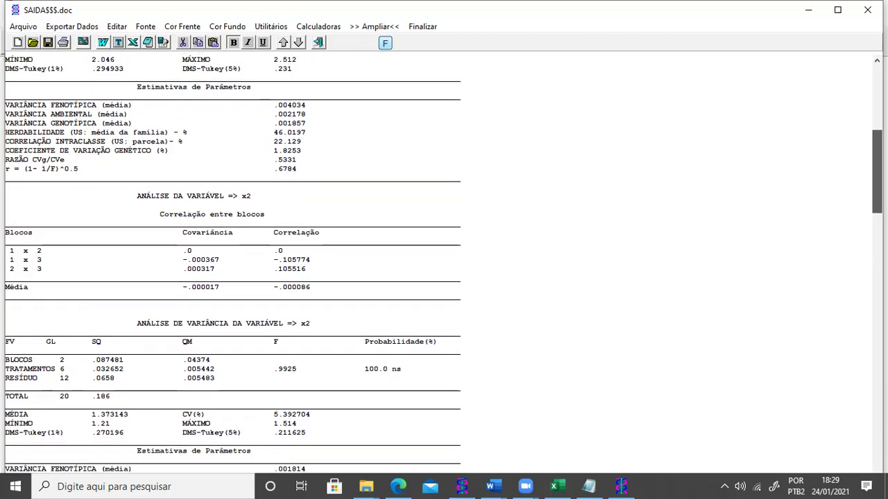
scroll(444, 263, "down", 3)
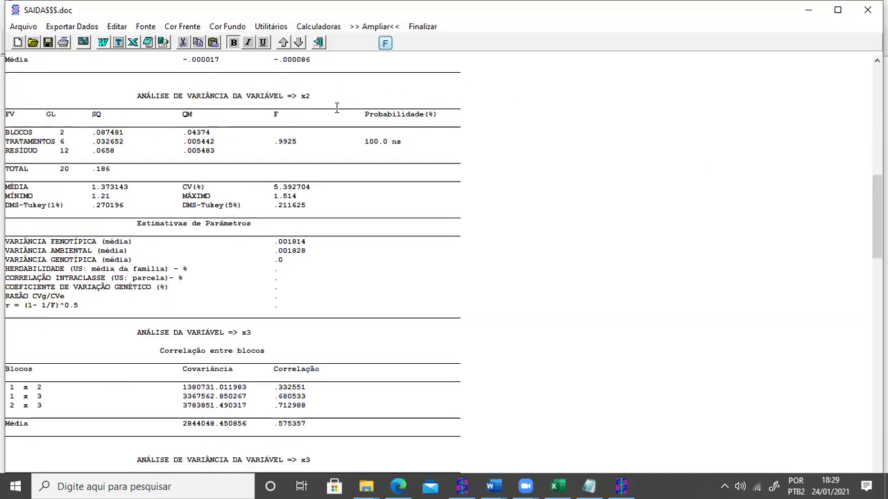
left_click_drag(362, 139, 408, 143)
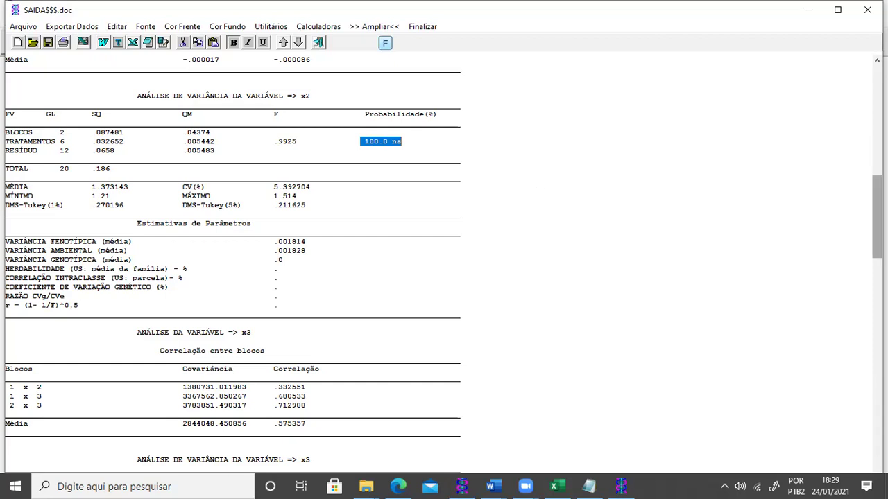
left_click_drag(877, 218, 877, 281)
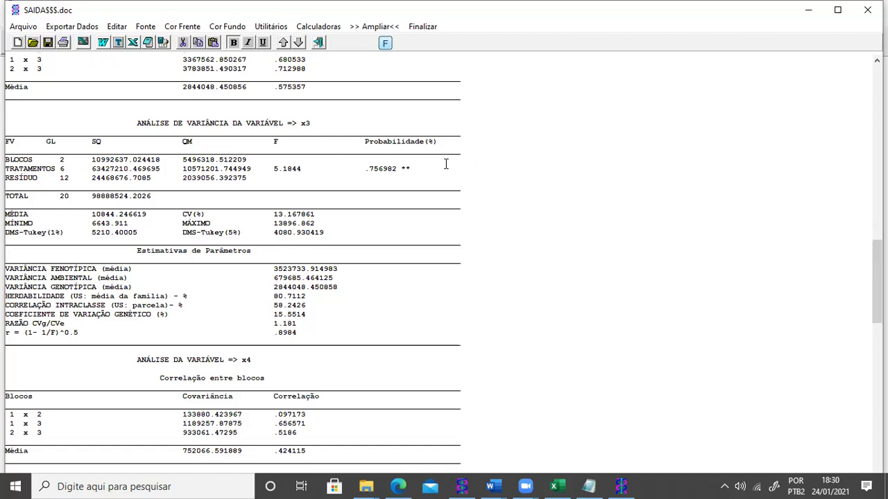
left_click_drag(411, 169, 367, 176)
Examine the treatment probability and CV(%) for variable x4, and the covariance, correlation and variable means sections of the report.
left_click_drag(878, 282, 877, 332)
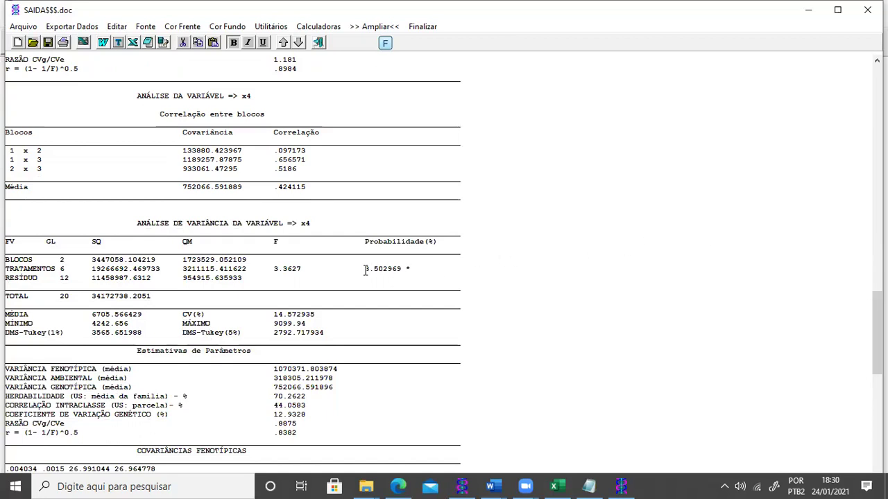
left_click_drag(363, 269, 414, 268)
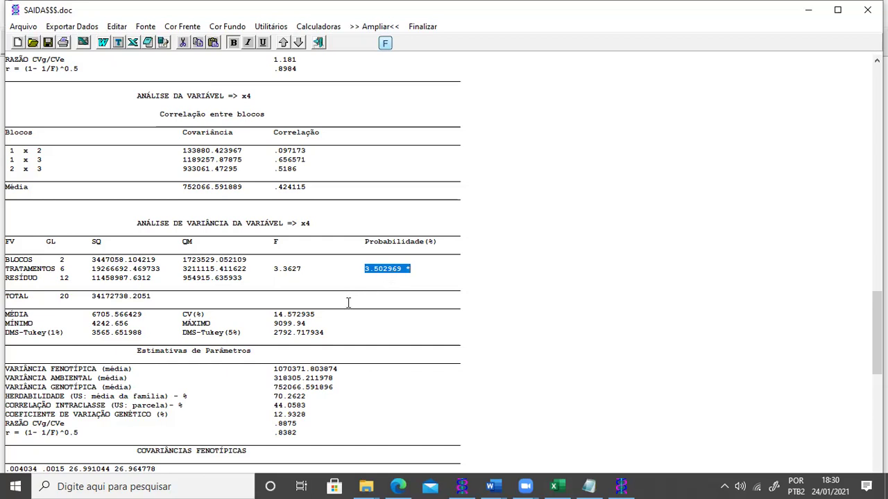
left_click(316, 314)
left_click_drag(316, 315, 273, 314)
left_click_drag(878, 314, 877, 411)
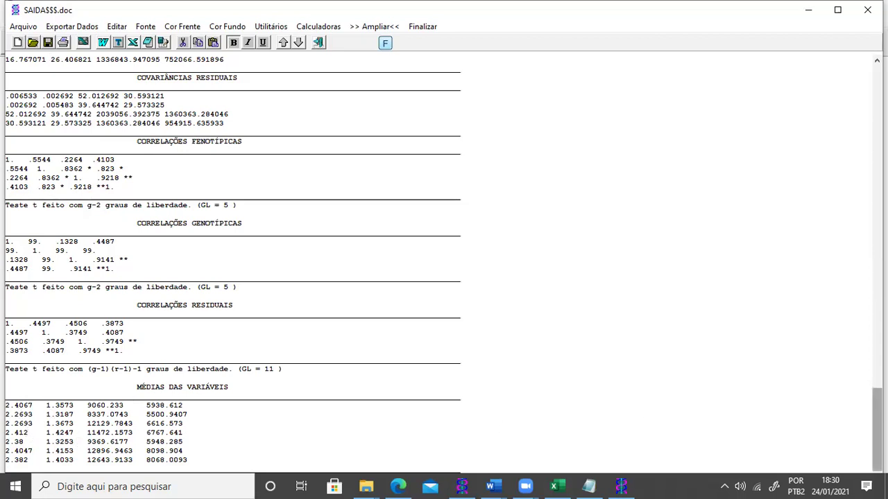
left_click_drag(878, 430, 862, 120)
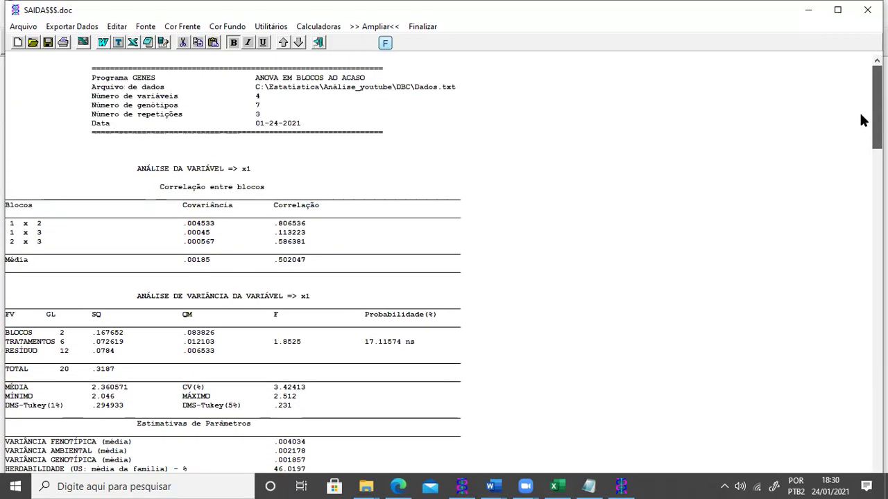
Leave the report, export the residual variances and covariances matrix and the genotype means, and close the randomized block ANOVA.
left_click(318, 43)
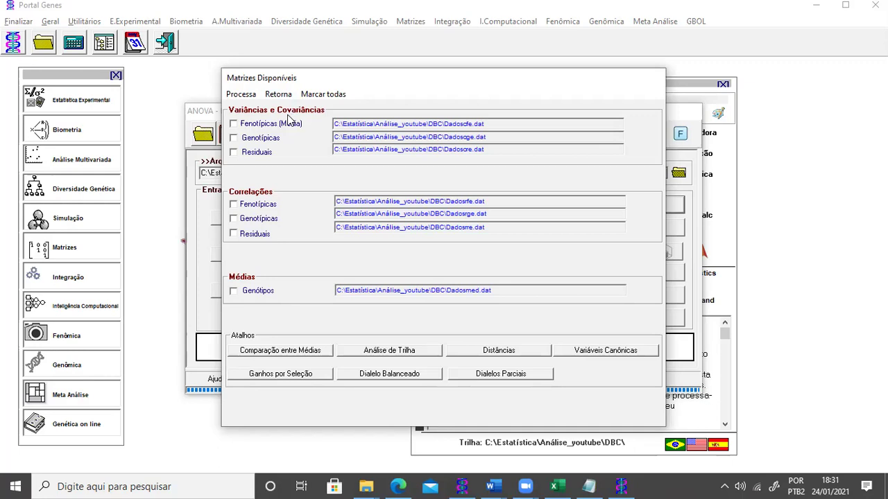
left_click(234, 137)
left_click(233, 138)
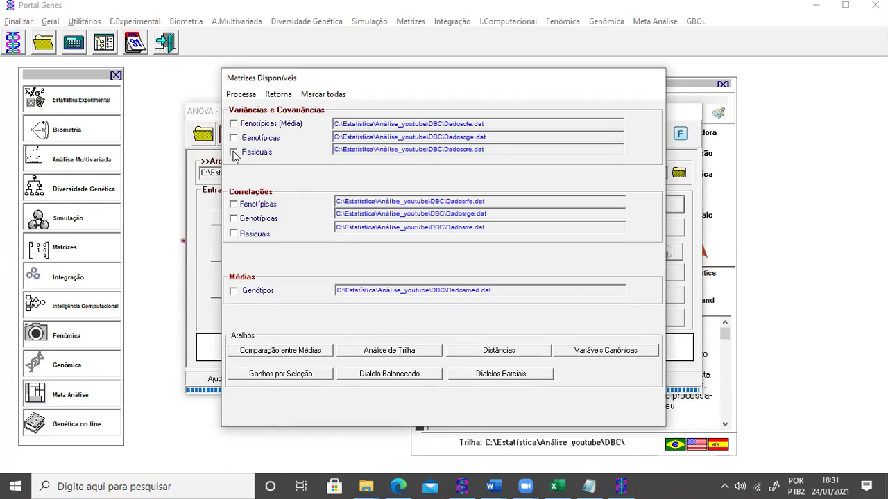
left_click(233, 153)
left_click(236, 292)
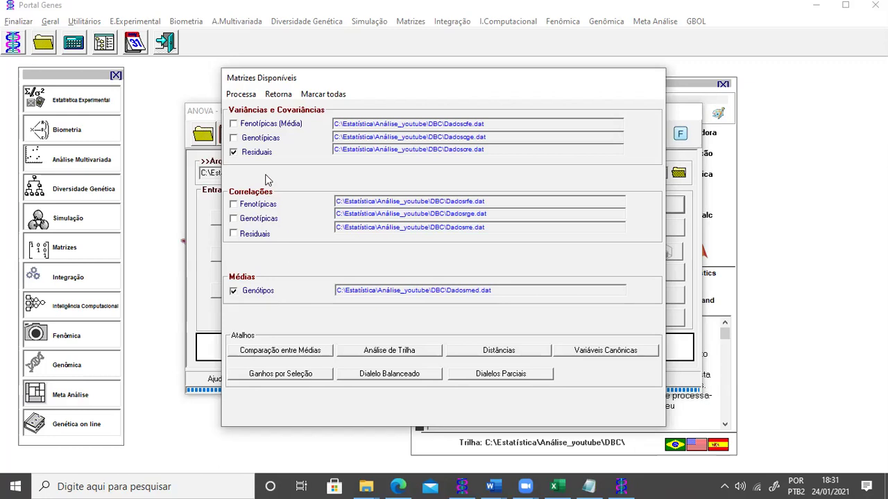
left_click(241, 94)
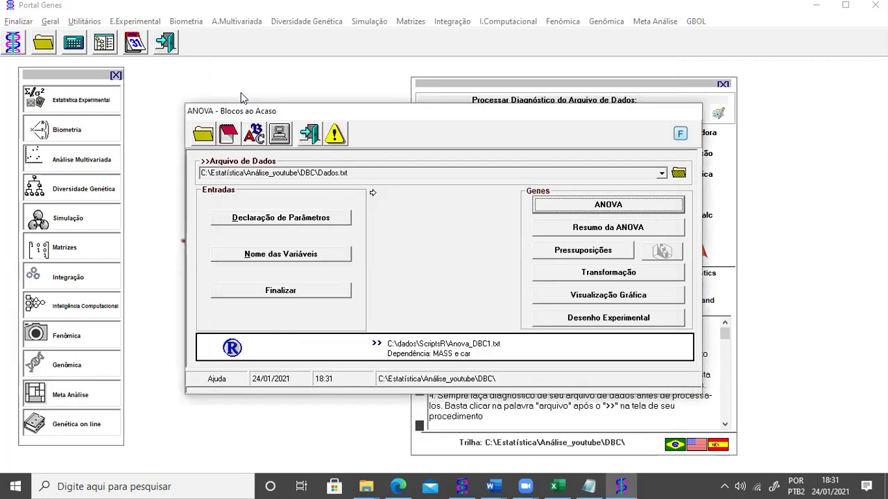
left_click(310, 132)
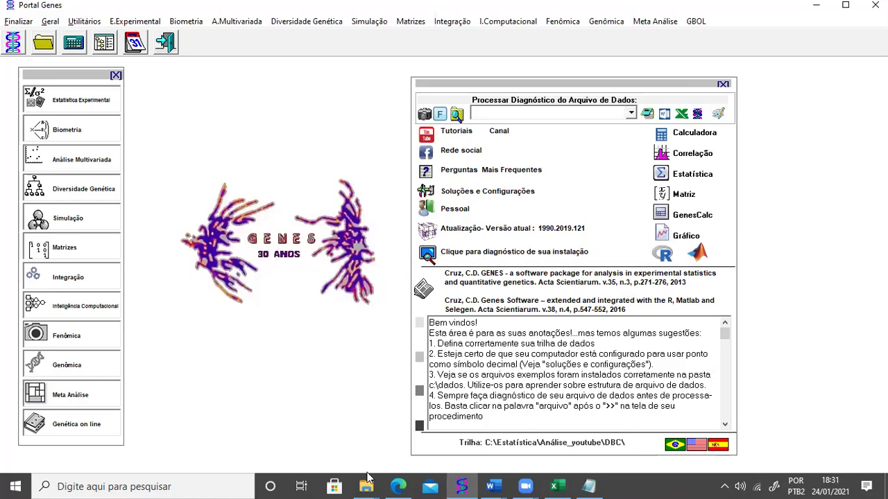
Switch to the DBC folder in File Explorer and check the contents of the exported Dadoscre file.
mouse_move(370, 483)
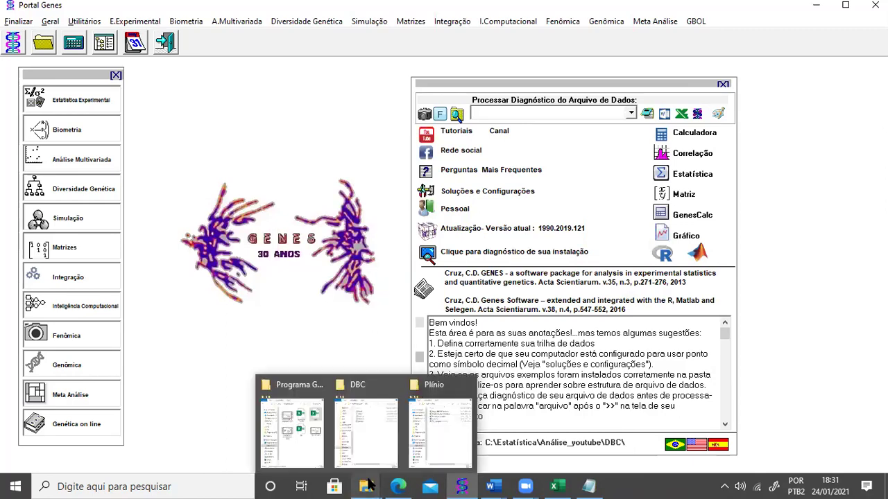
left_click(367, 440)
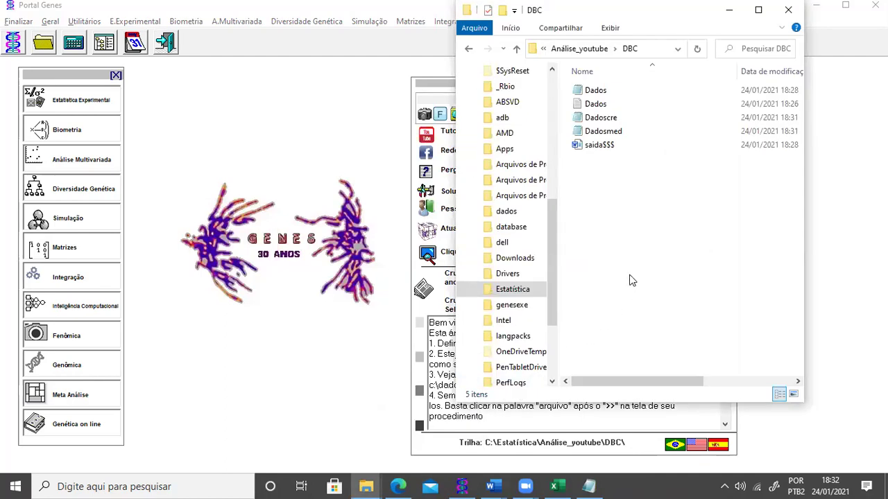
double_click(601, 118)
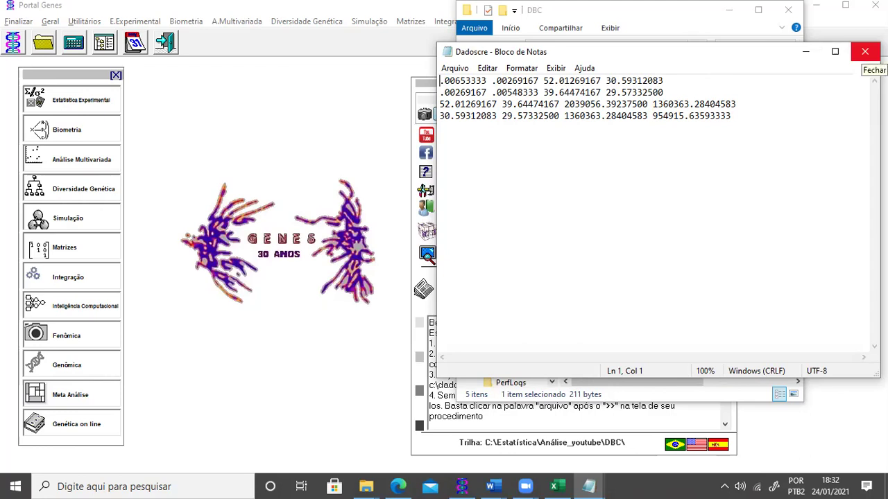
left_click(865, 52)
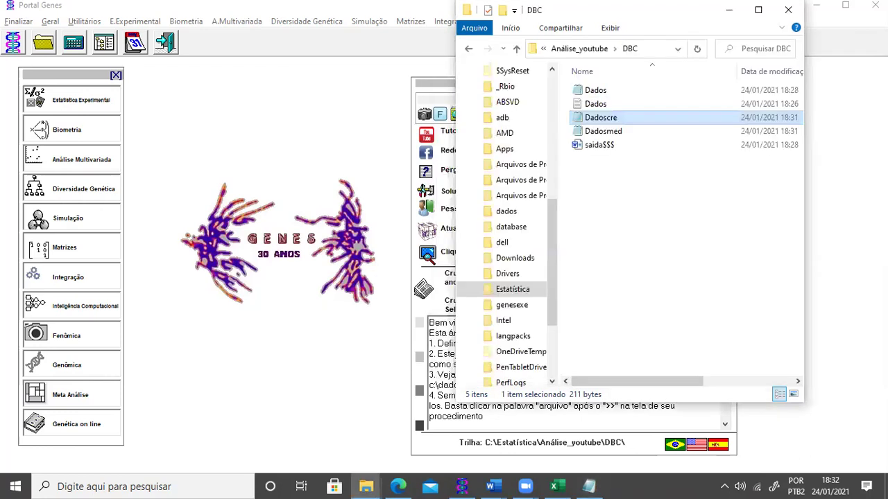
Open the Dadosmed file, check the variable means line by line for the seven genotypes, and close it.
double_click(597, 131)
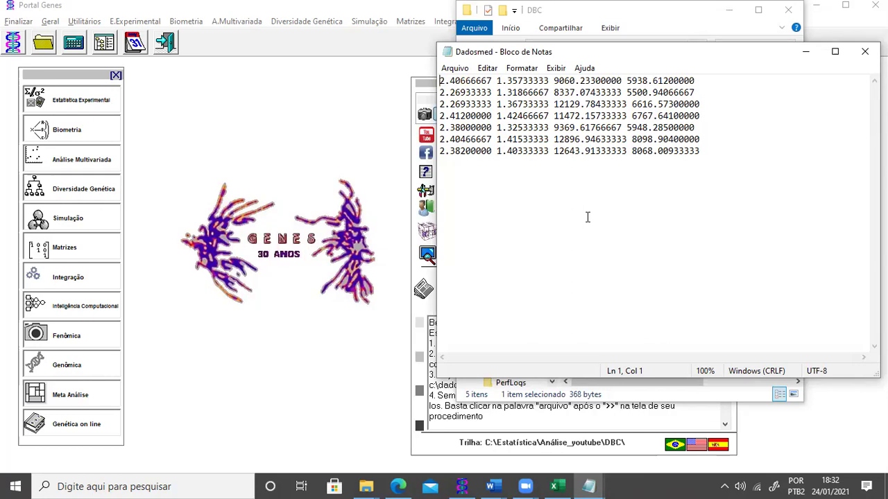
left_click(466, 92)
left_click(467, 105)
left_click(467, 116)
left_click(471, 127)
left_click(475, 140)
left_click(477, 152)
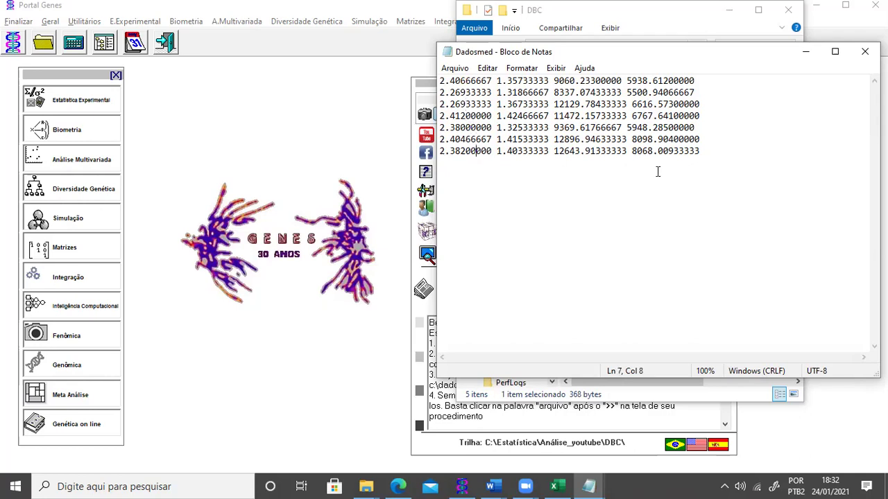
left_click(865, 53)
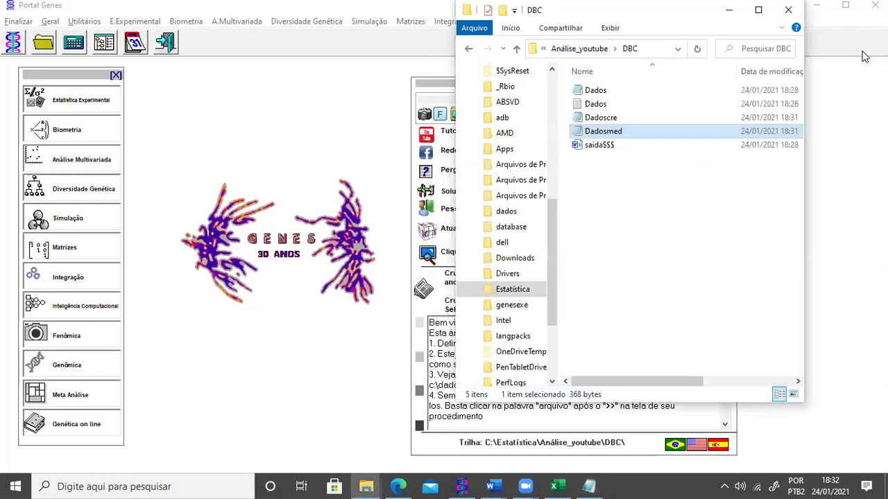
Rename the saida$$$ output document in the DBC folder as ANOVA_DBC.
left_click(589, 146)
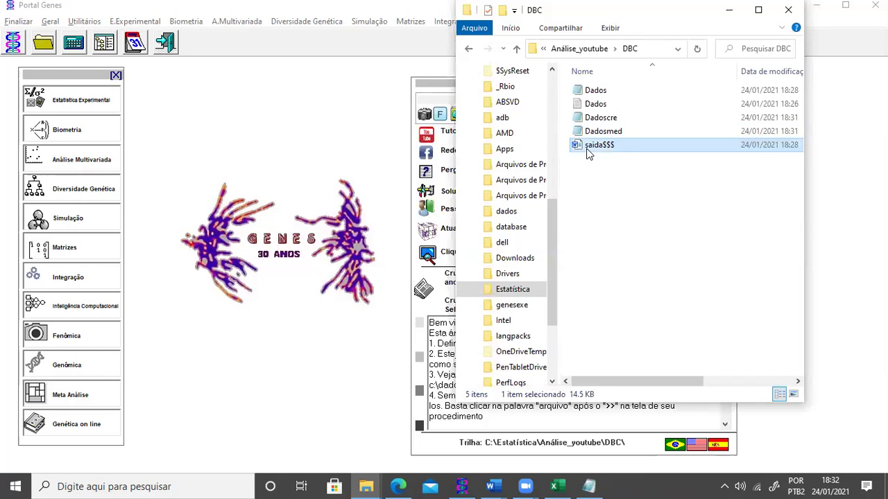
left_click(587, 147)
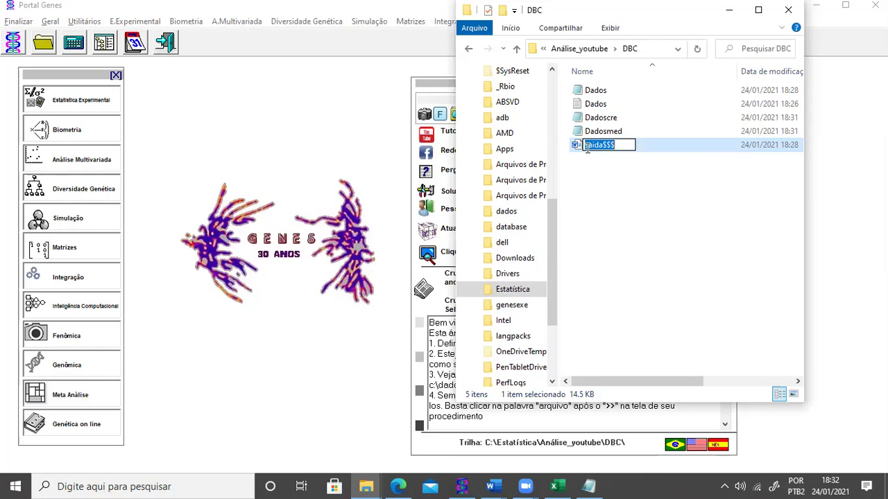
type("a")
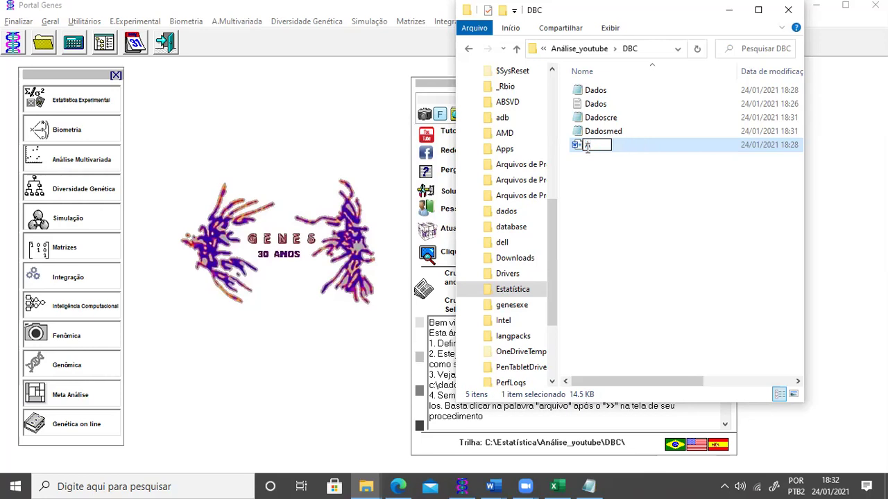
type("NOVA")
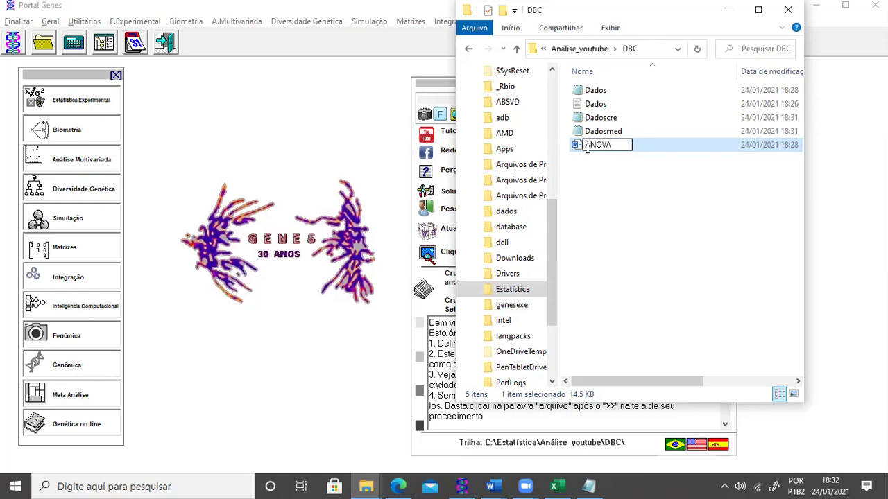
type("_DBC")
key("Return")
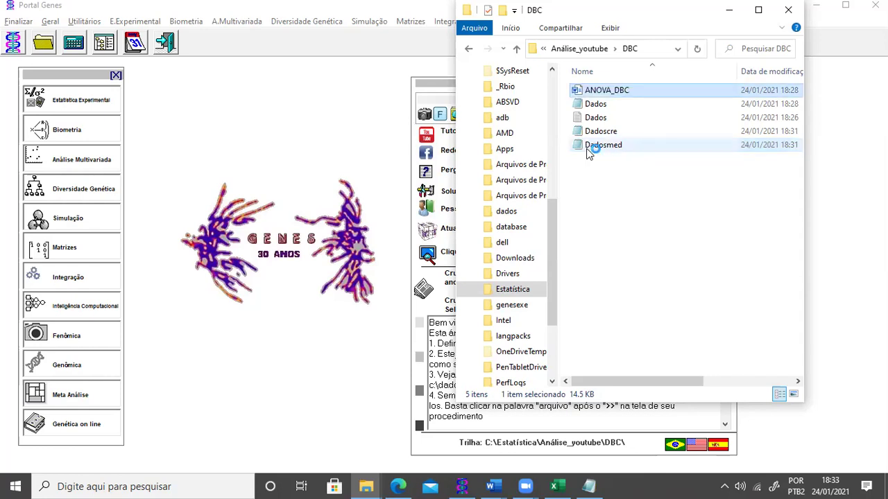
Open ANOVA_DBC in Word with the Windows (default) text encoding and set the page orientation to landscape.
key("Return")
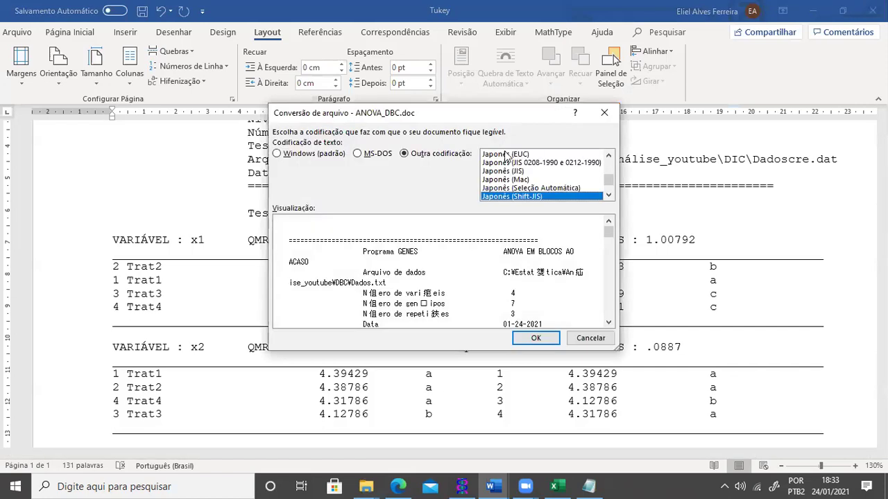
left_click(315, 156)
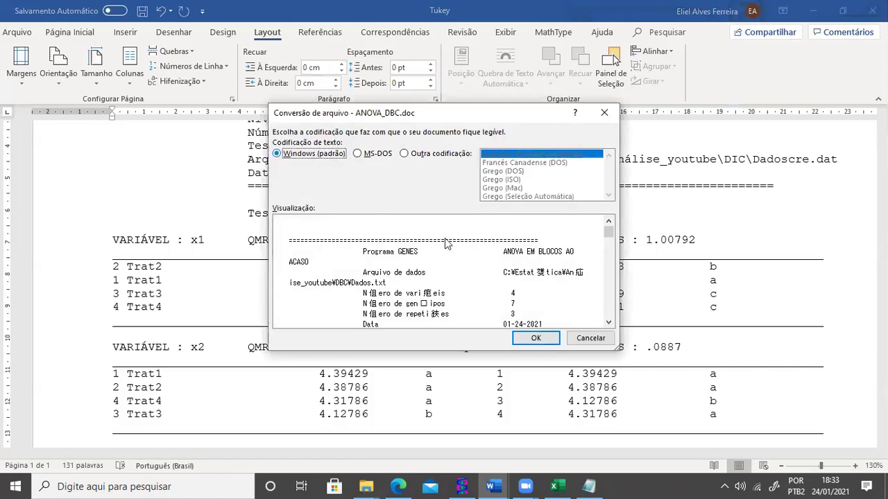
left_click(546, 339)
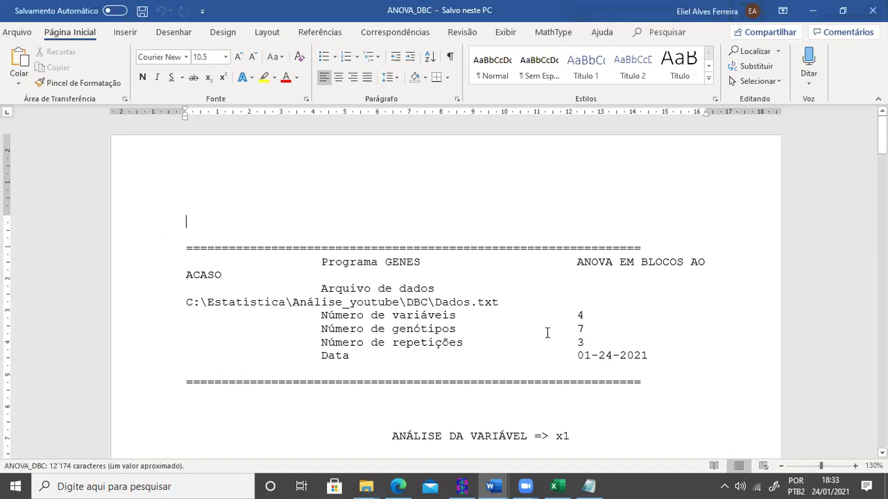
left_click(267, 32)
left_click(59, 77)
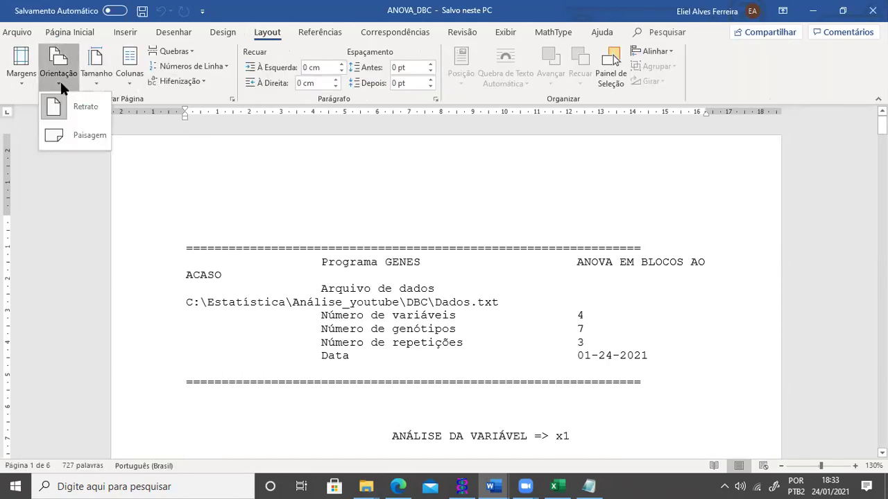
left_click(61, 132)
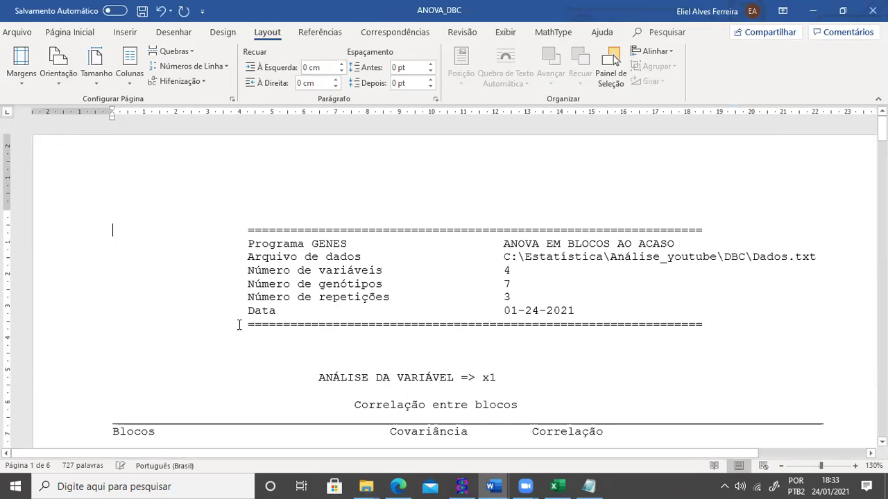
Review the layout of the ANOVA results for variables x1 to x4 in the document, and return to Genes.
scroll(239, 324, "down", 5)
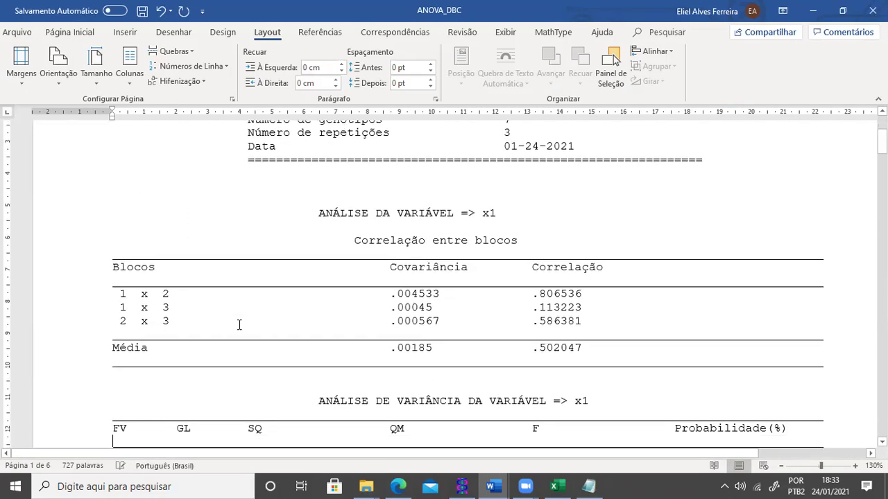
scroll(239, 324, "down", 9)
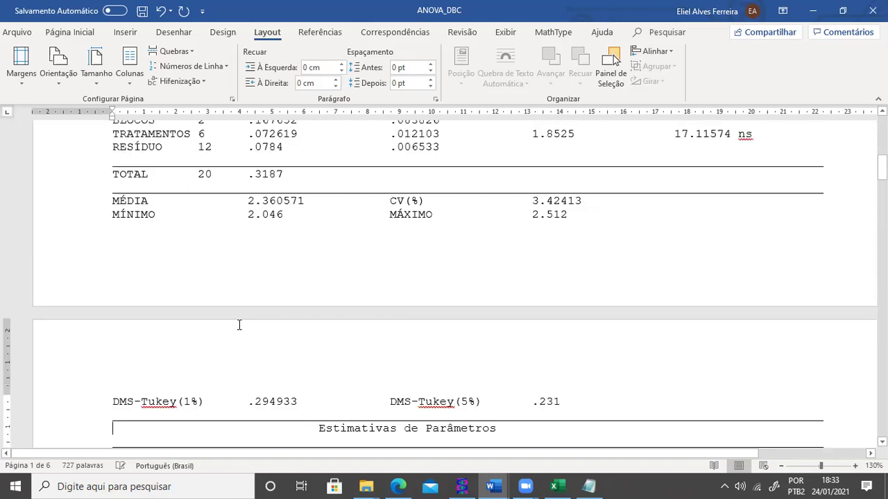
scroll(239, 324, "up", 5)
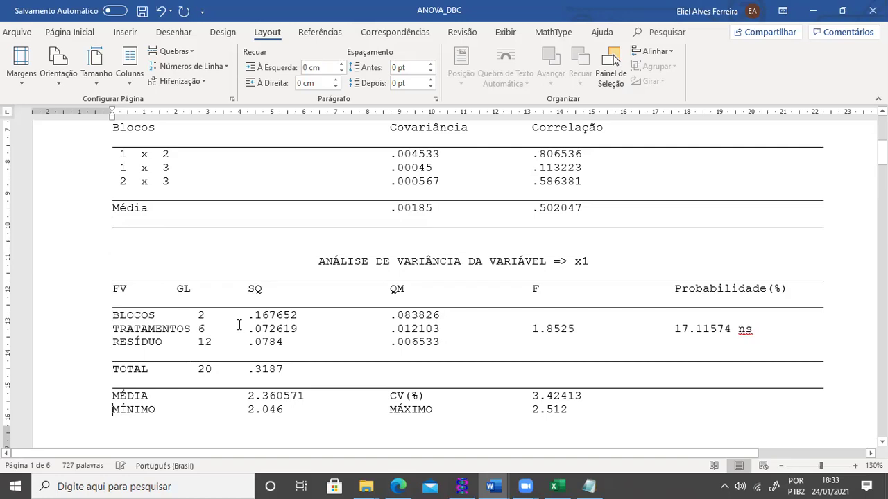
scroll(239, 324, "down", 13)
scroll(238, 324, "down", 18)
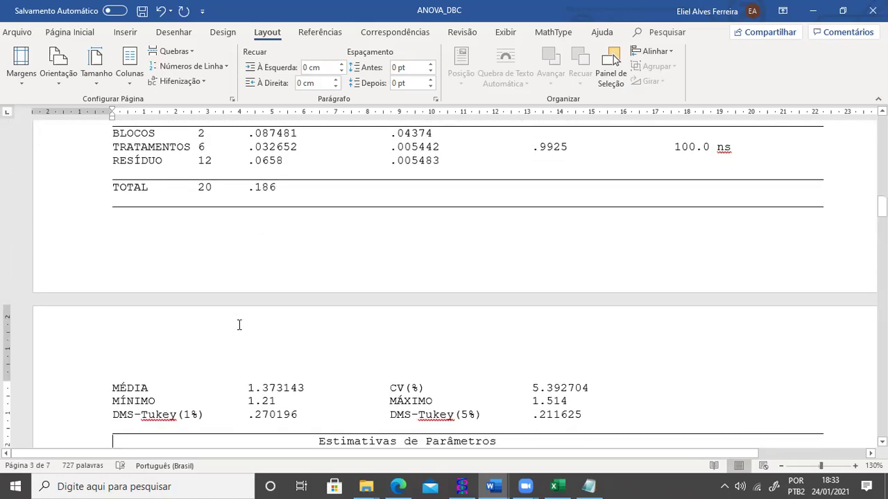
scroll(239, 325, "down", 5)
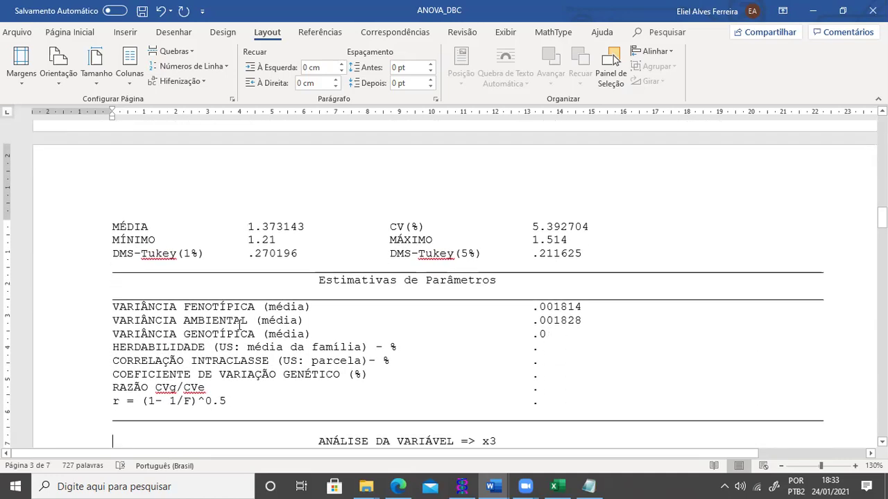
scroll(239, 325, "down", 13)
scroll(239, 324, "down", 9)
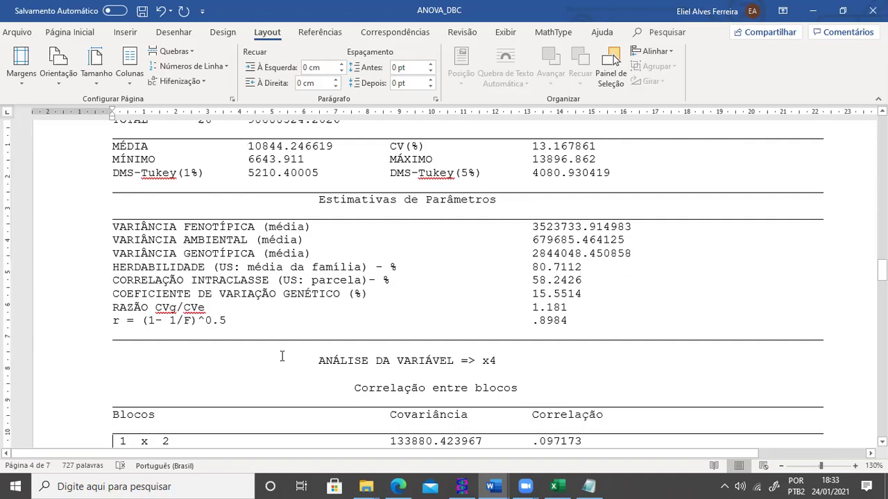
left_click(462, 486)
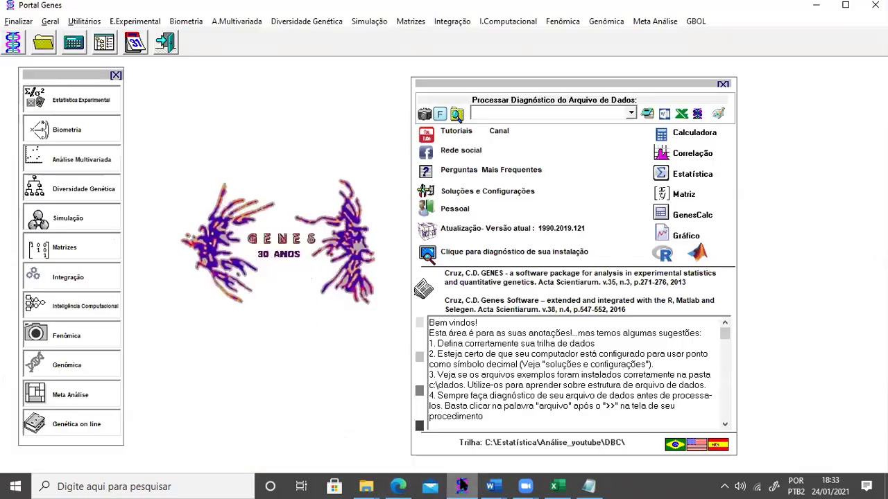